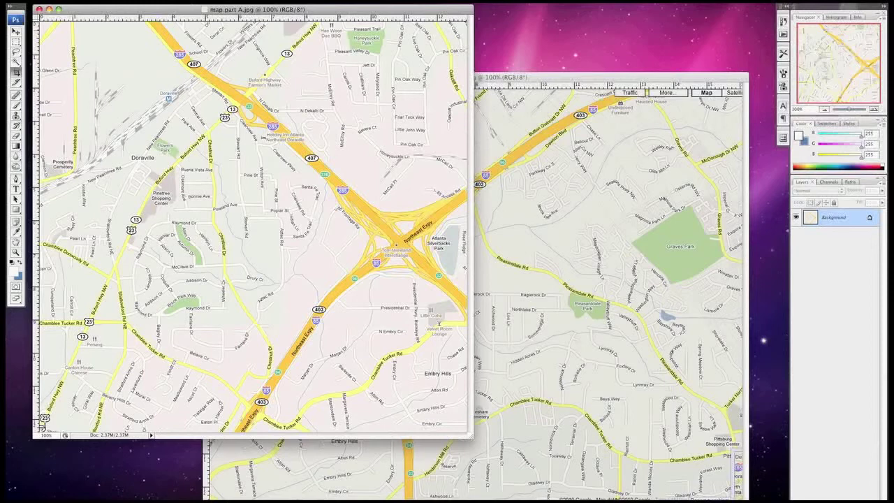
Step: Arrange the two map images so that map part B.jpg sits beside map part A.jpg at about the same height
left_click_drag(255, 9, 256, 23)
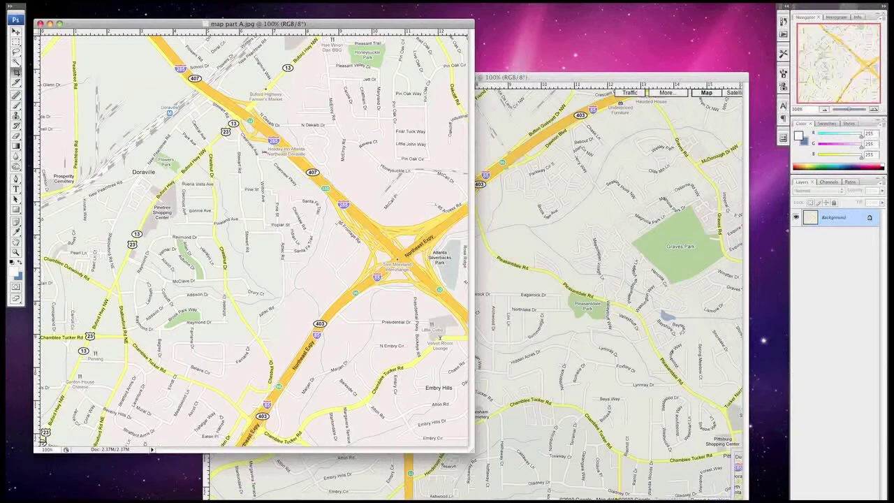
left_click_drag(256, 23, 254, 27)
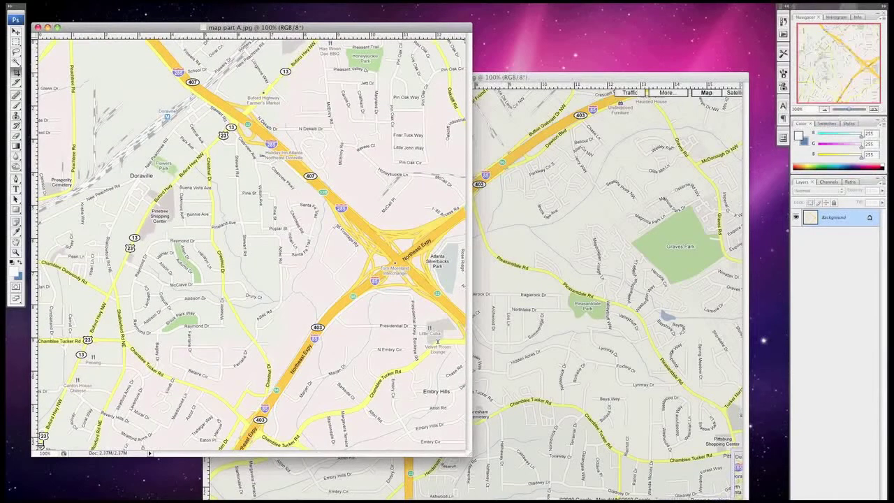
left_click(552, 77)
left_click_drag(552, 78, 649, 34)
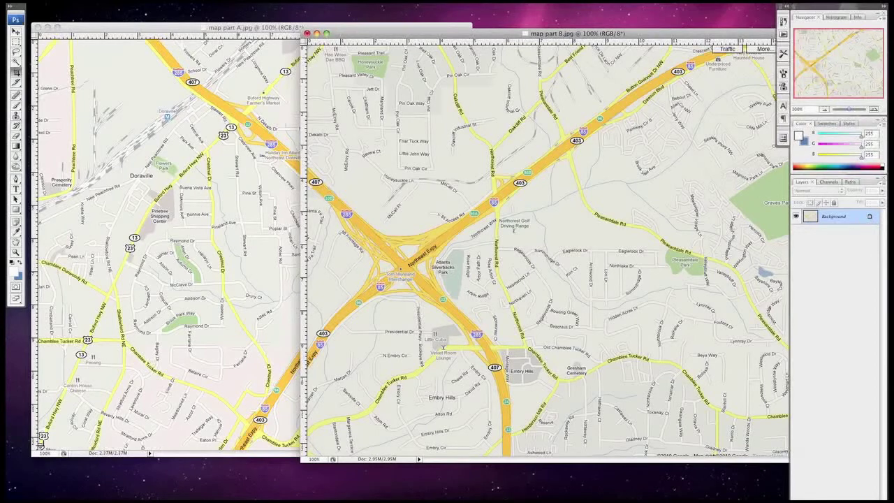
Step: Convert the locked Background of map part A.jpg into an editable layer with the default name
left_click(40, 444)
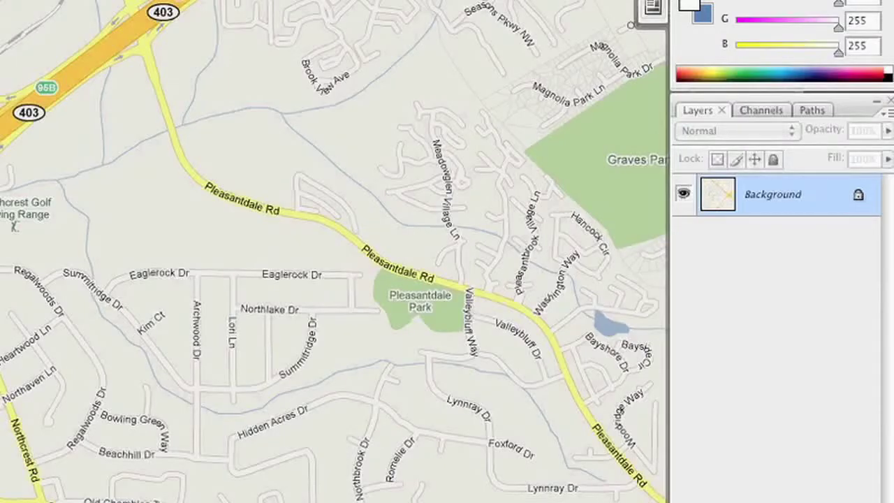
double_click(773, 194)
key("Return")
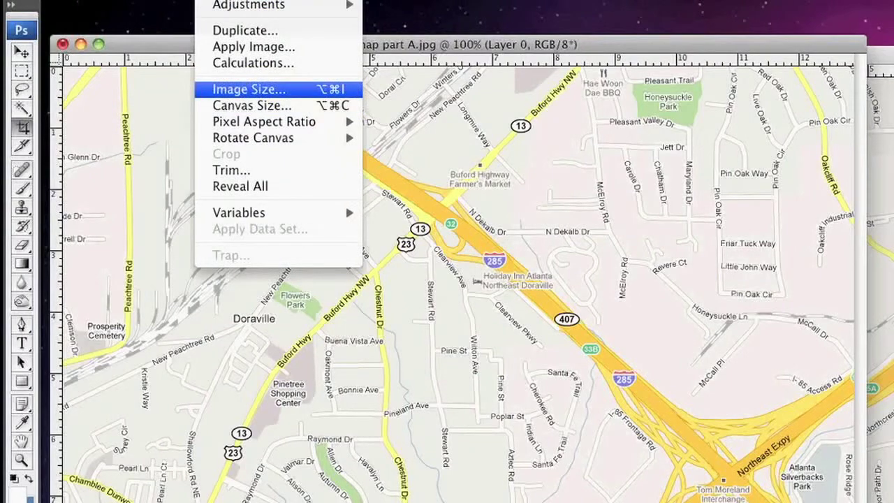
Step: Extend the canvas of map part A.jpg to a width of 24 inches, anchored at the middle of its left edge
left_click(251, 105)
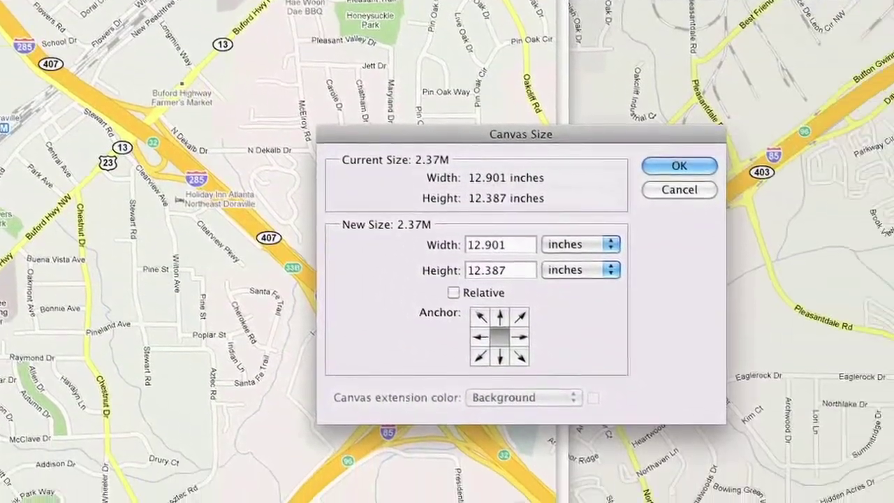
left_click(779, 418)
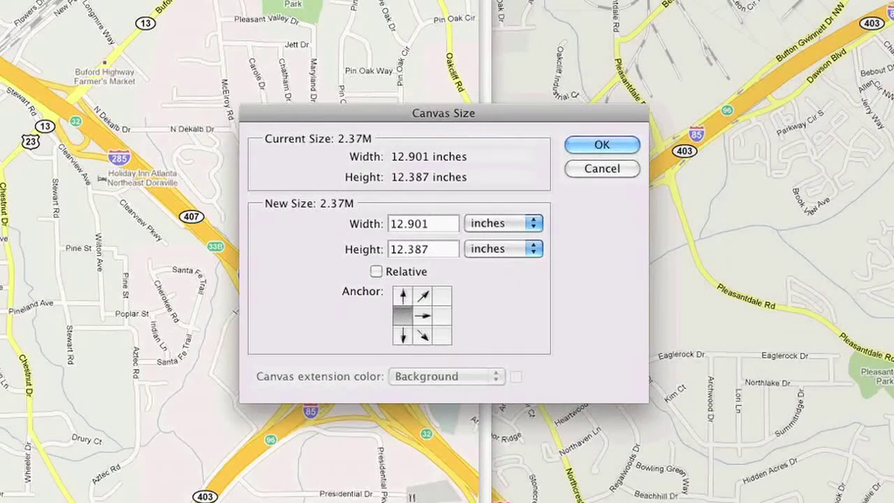
key("Tab")
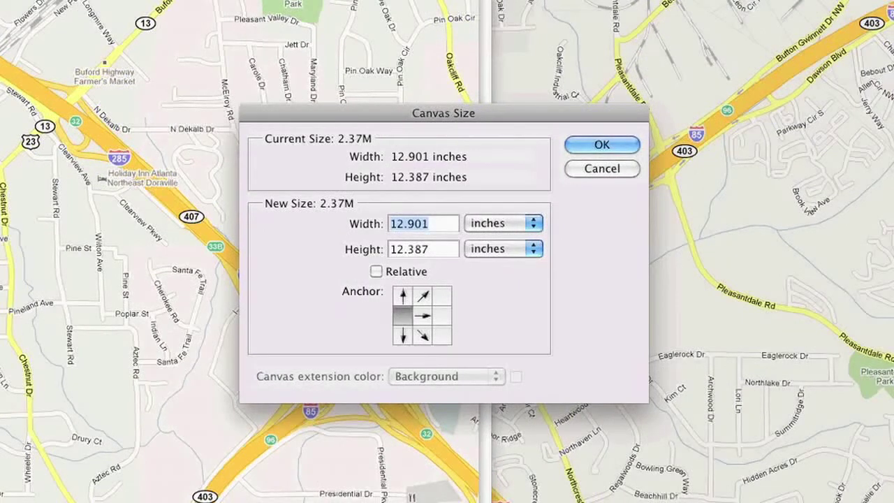
type("24")
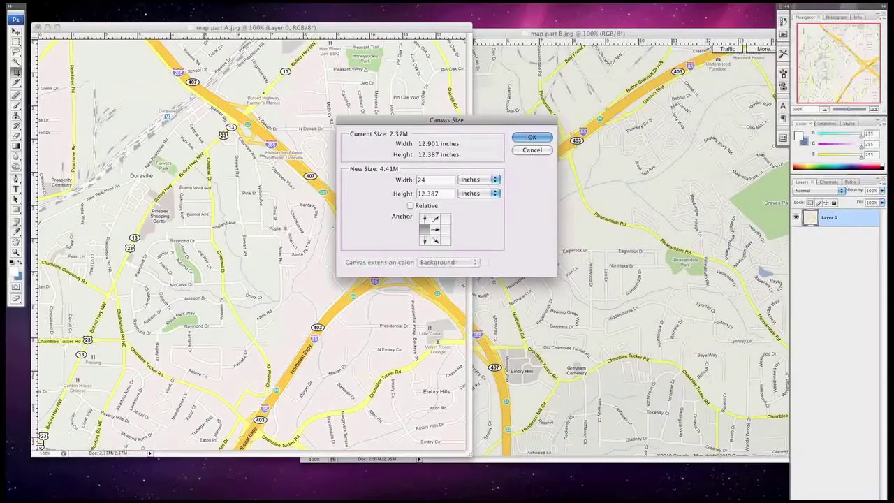
key("Return")
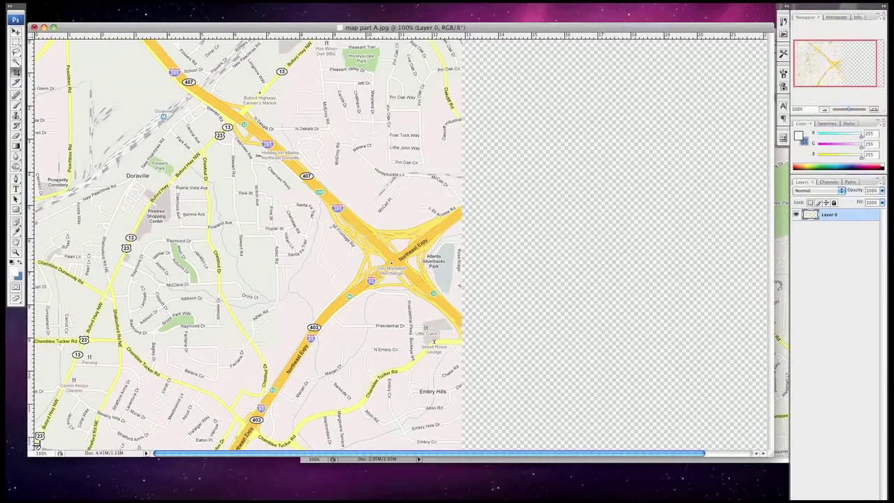
Step: Copy the map from map part B.jpg into map part A.jpg with the Move tool and shift it right, roughly over the matching interchange
left_click_drag(447, 27, 412, 35)
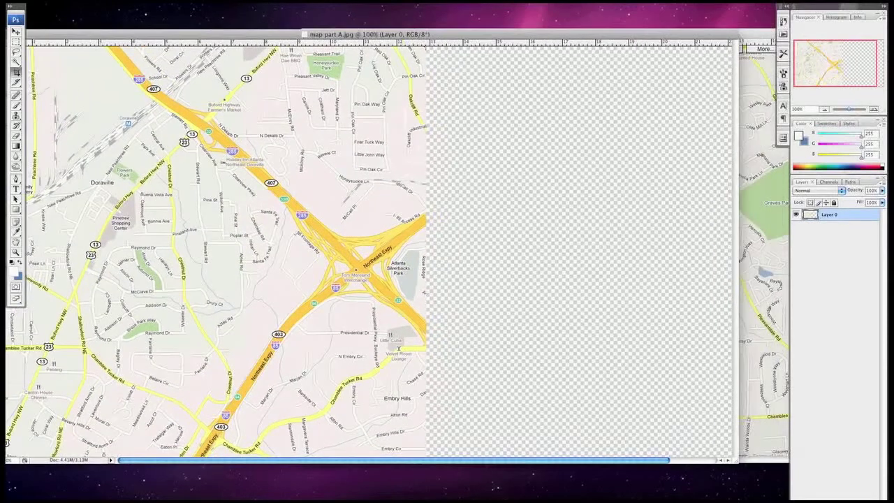
key("v")
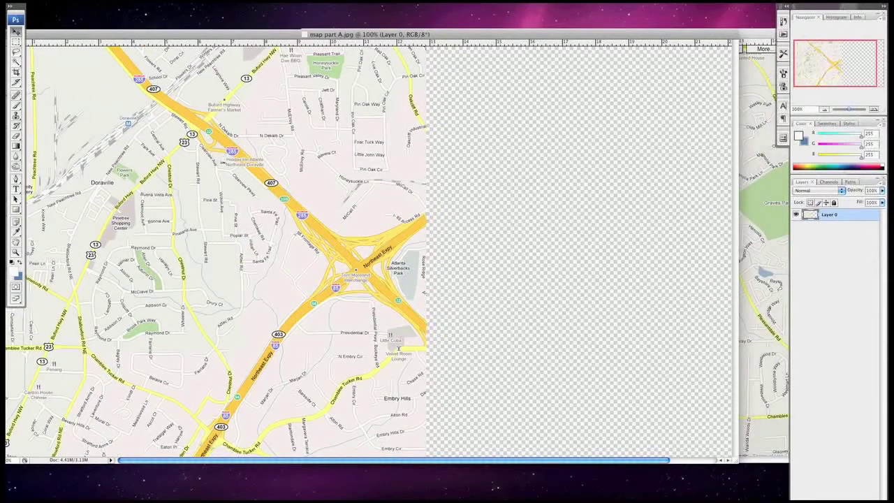
key("ctrl+Tab")
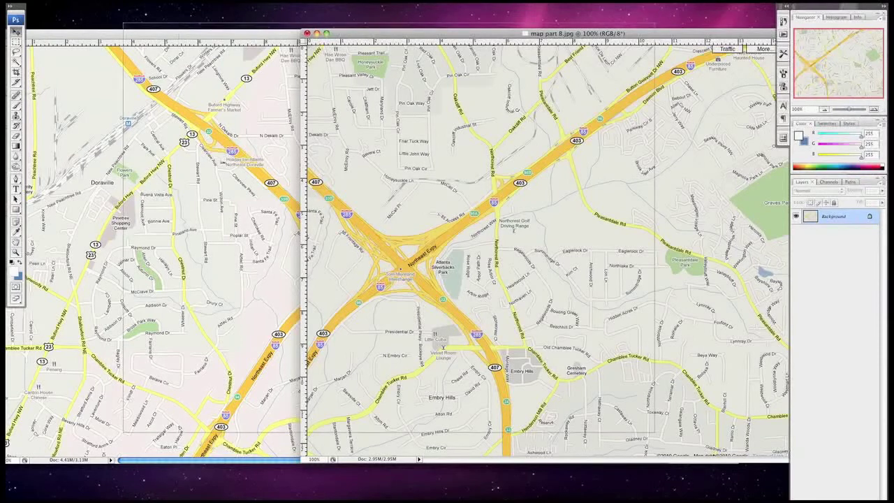
left_click_drag(392, 252, 241, 244)
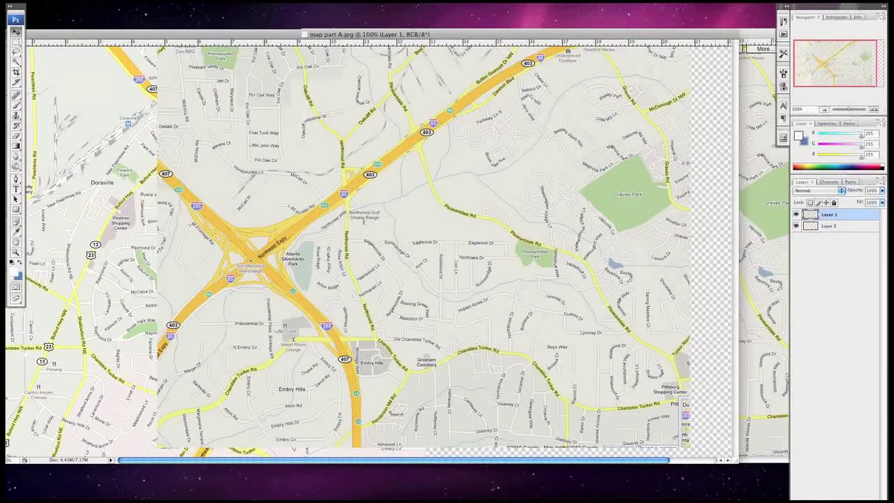
left_click_drag(294, 340, 365, 335)
Step: Close map part B.jpg without saving and reposition the map part A.jpg window higher on the screen
key("ctrl+Tab")
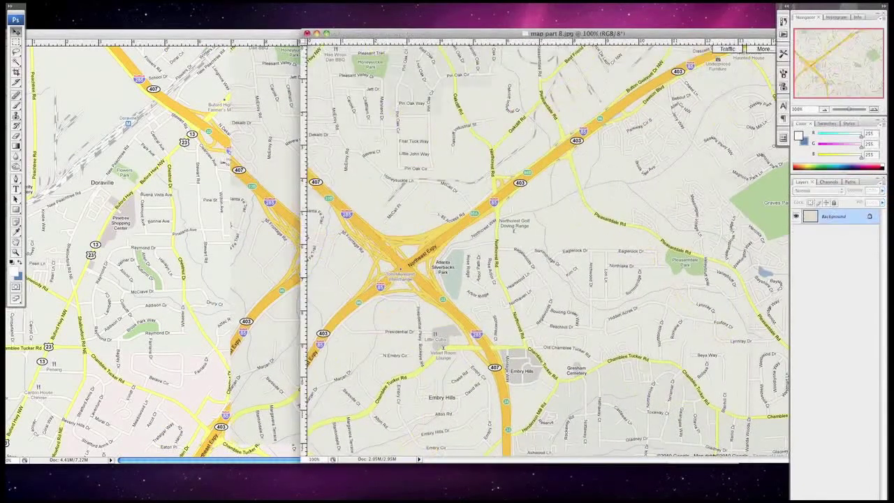
key("super+w")
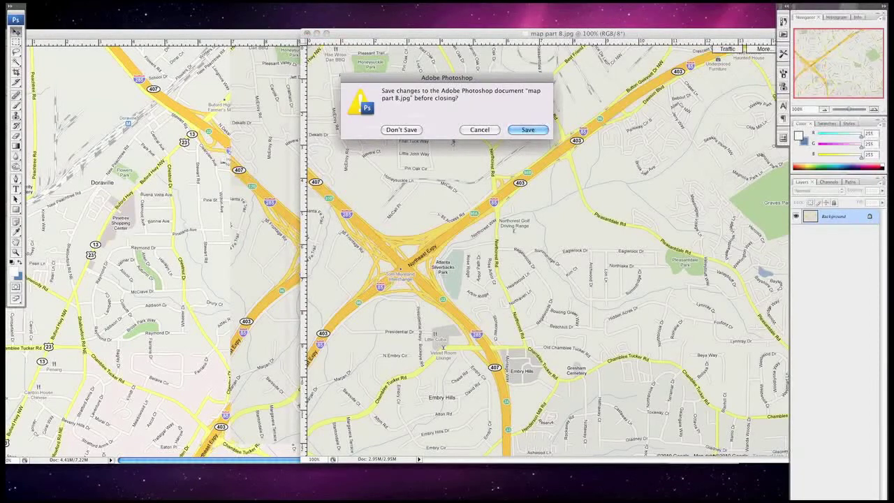
key("super+d")
left_click_drag(370, 34, 404, 8)
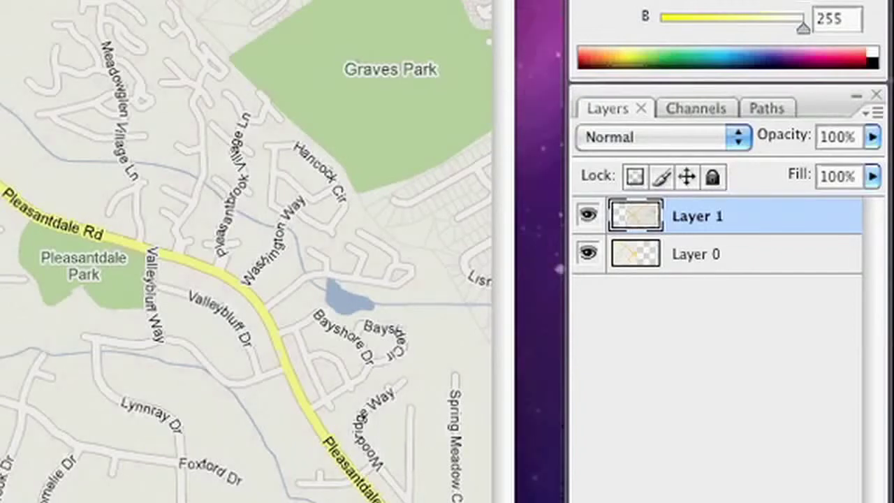
Step: Check Layer 1 by toggling its visibility, and move it until its highways line up closely with those on Layer 0
left_click(588, 215)
left_click(589, 215)
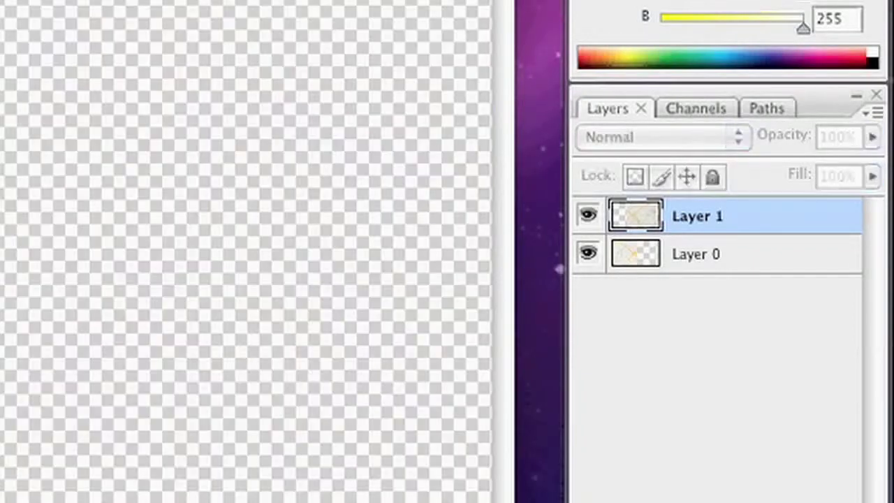
mouse_move(370, 218)
left_mouse_down()
mouse_move(372, 245)
mouse_move(370, 230)
left_mouse_up()
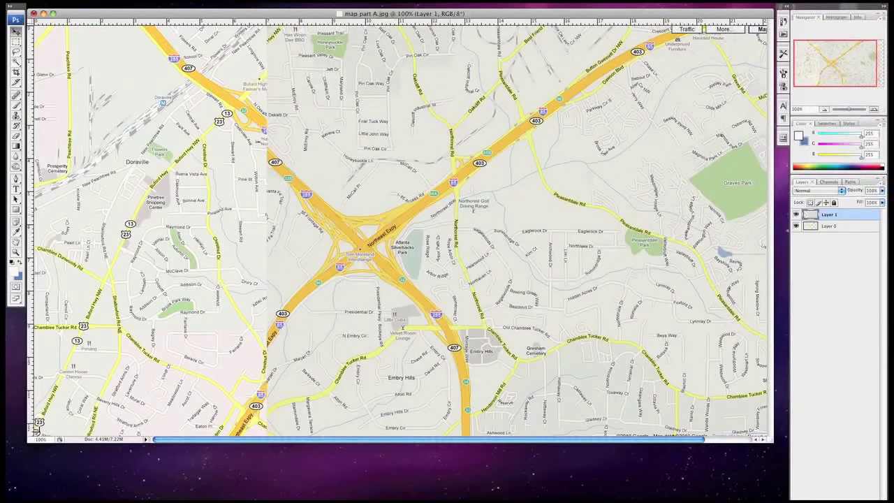
left_click_drag(403, 327, 432, 327)
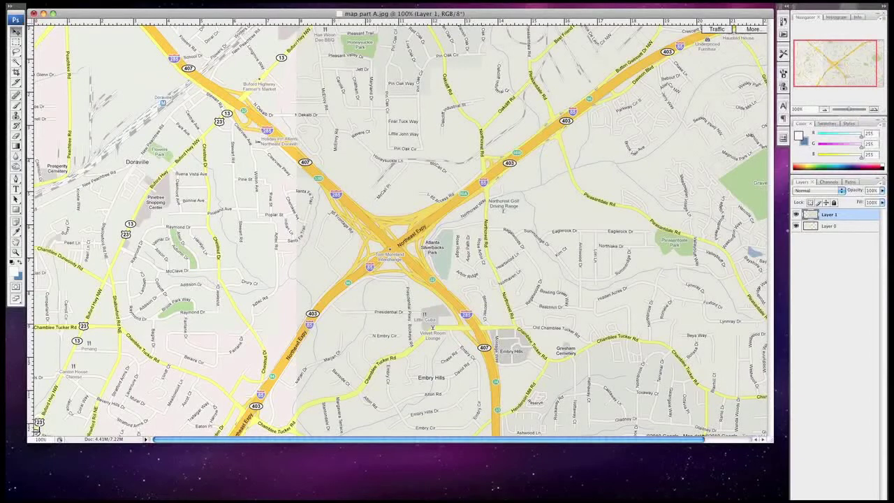
Step: Reduce the opacity of Layer 1 to 62% so the overlap at the highway interchange can be compared closely
left_click_drag(849, 110, 856, 110)
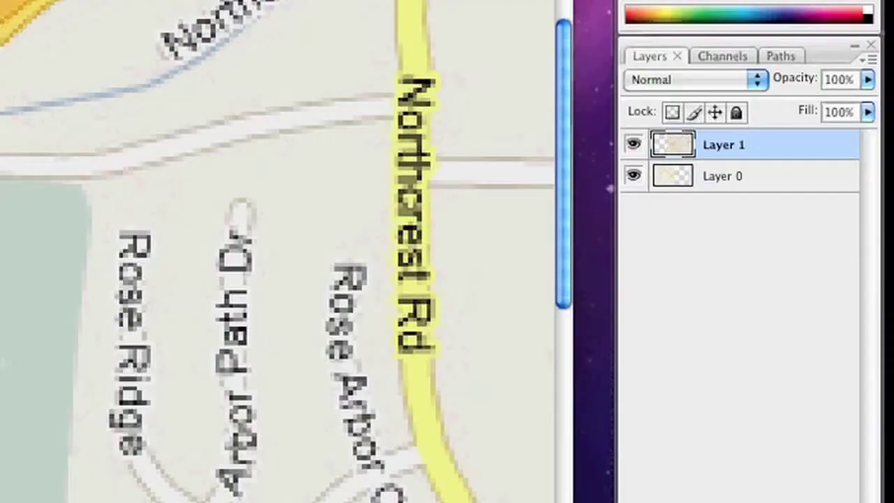
left_click(882, 202)
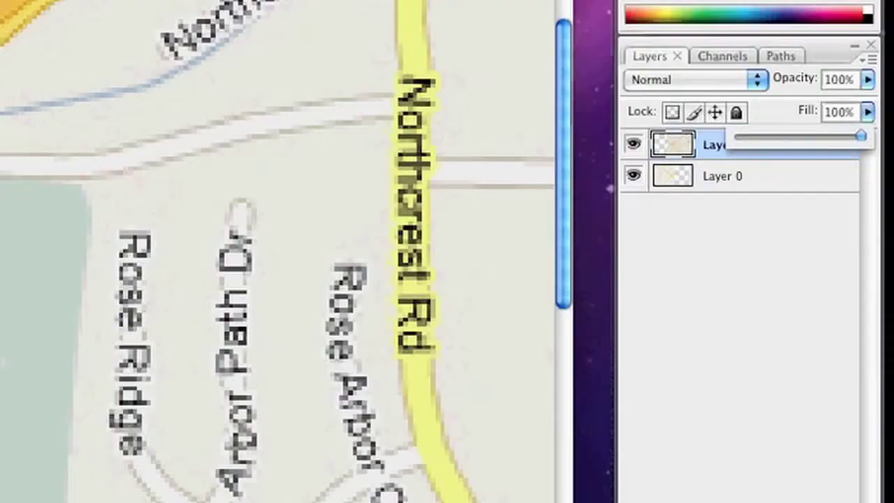
left_click(883, 191)
left_click_drag(861, 103, 815, 103)
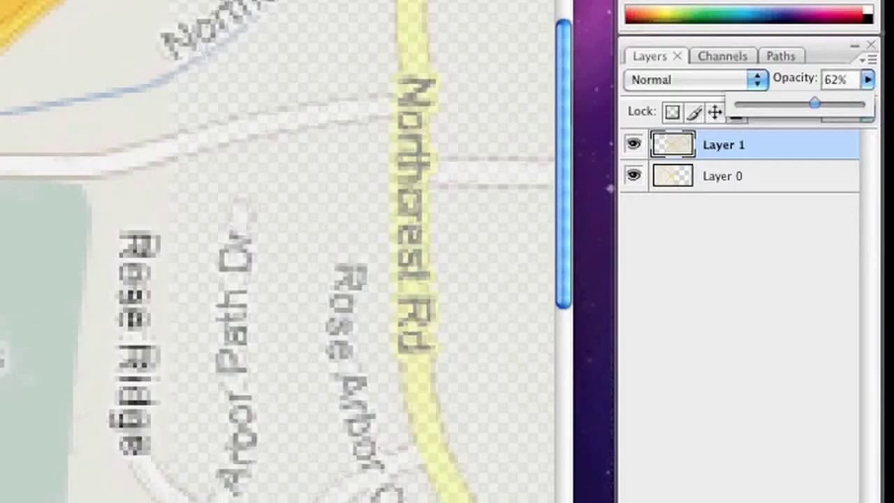
key("Return")
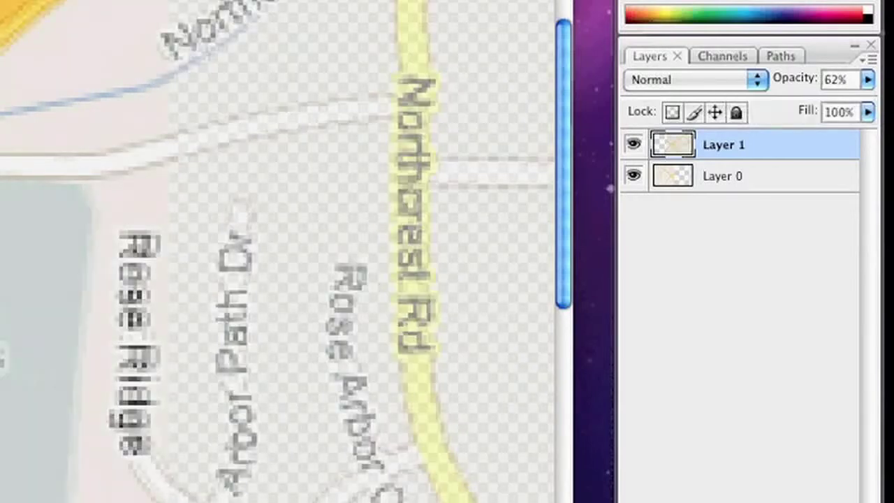
Step: Nudge Layer 1 horizontally in small increments until its labels and roads coincide exactly with Layer 0 around the Tom Moreland Interchange
key("Right")
key("Right")
key("Right")
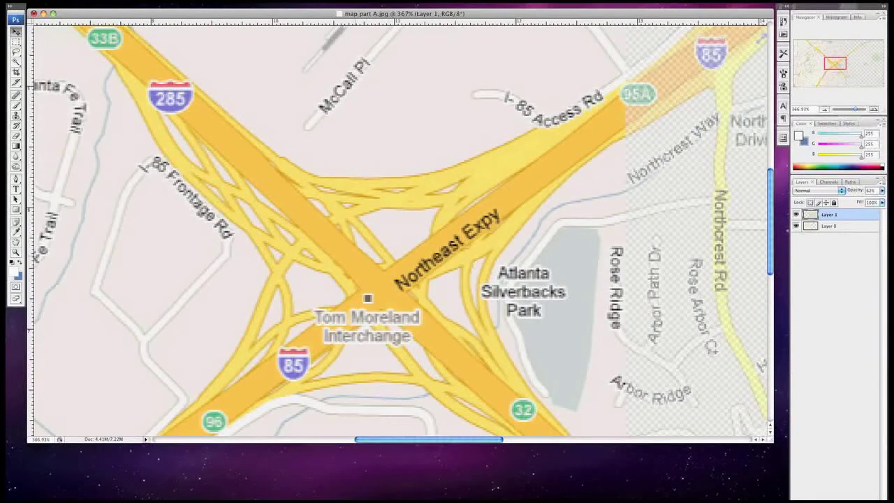
key("Left")
key("Left")
key("Left")
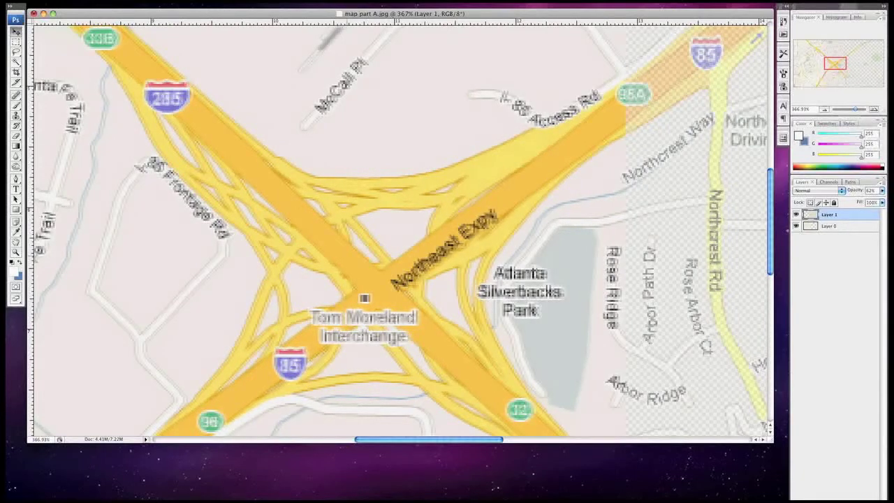
key("Right")
key("Right")
key("Right")
key("Right")
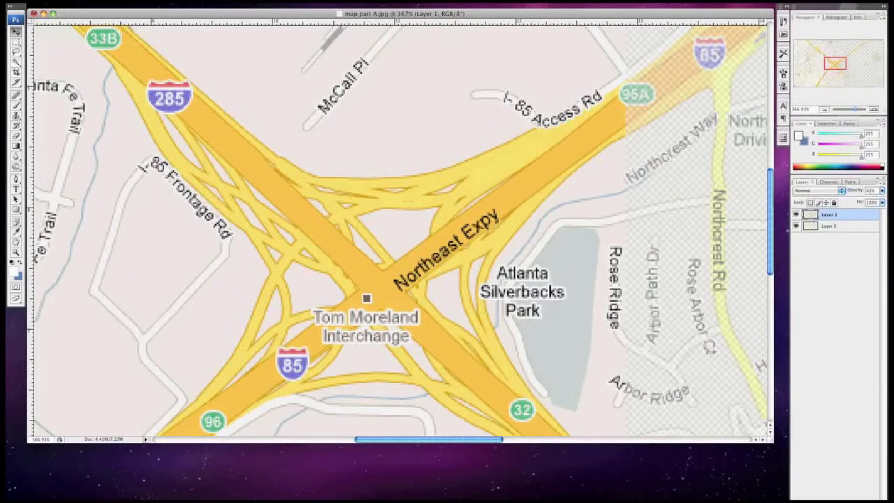
Step: Restore the opacity of Layer 1 to 100% and inspect the seam across the combined map
left_click(882, 190)
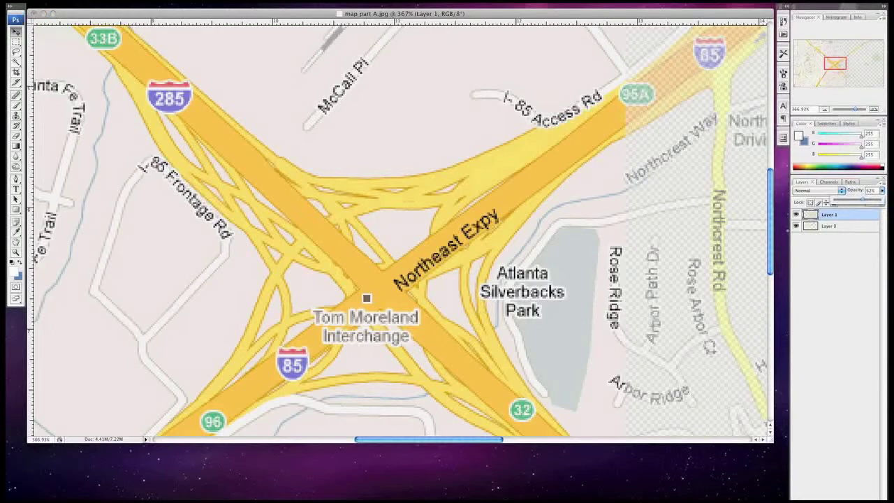
left_click_drag(861, 199, 879, 199)
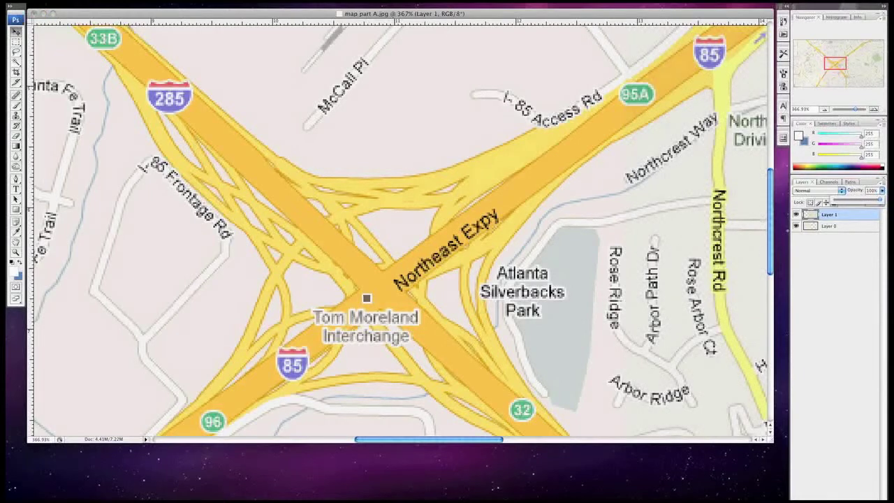
scroll(360, 301, "down", 10)
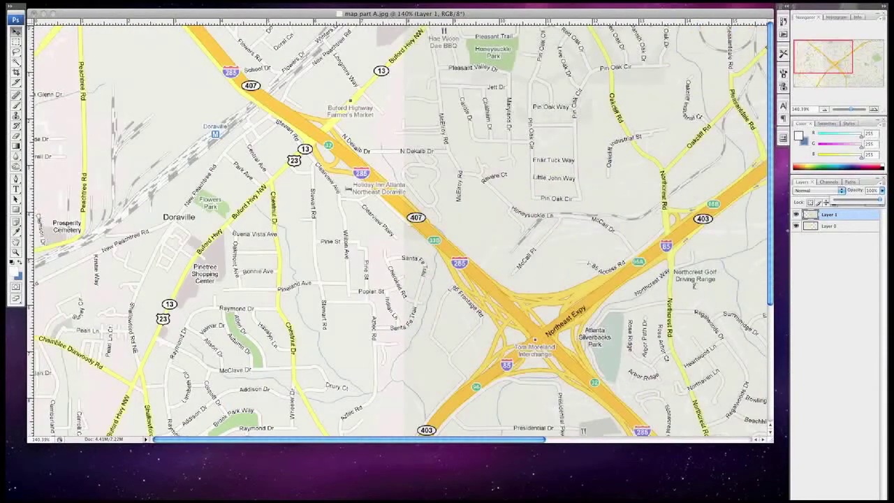
scroll(639, 363, "down", 2)
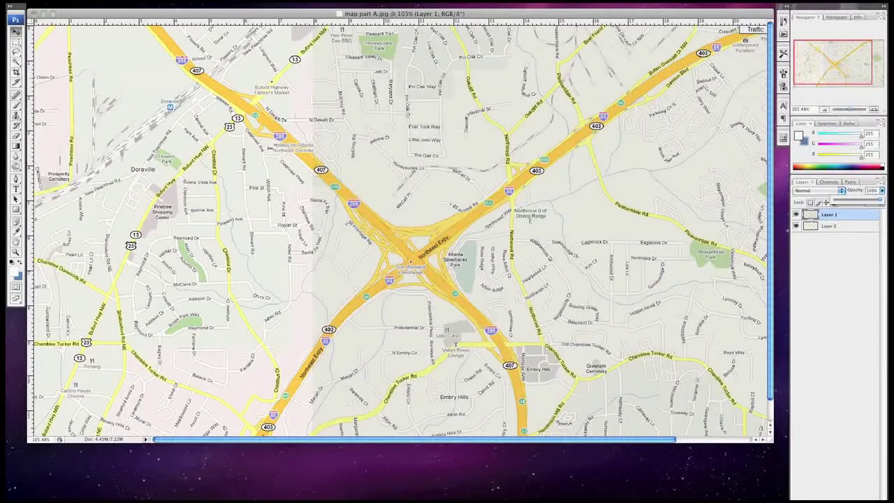
scroll(383, 247, "up", 3)
scroll(382, 248, "down", 4)
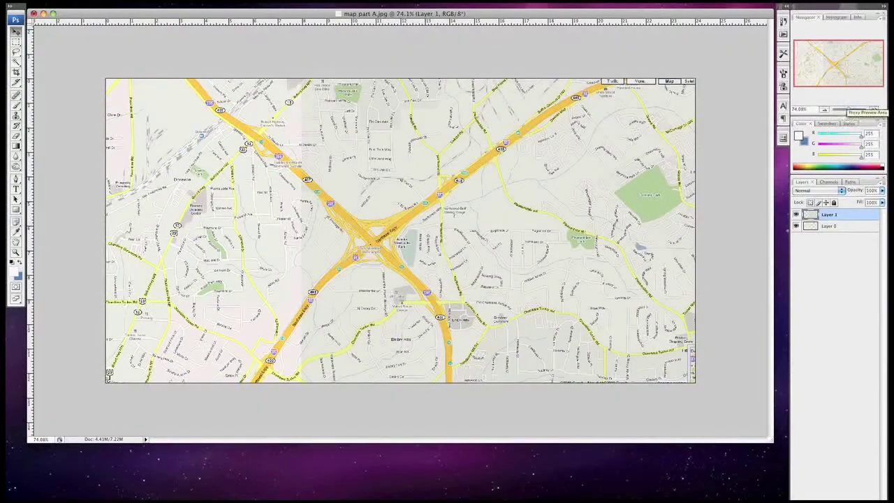
left_click(874, 110)
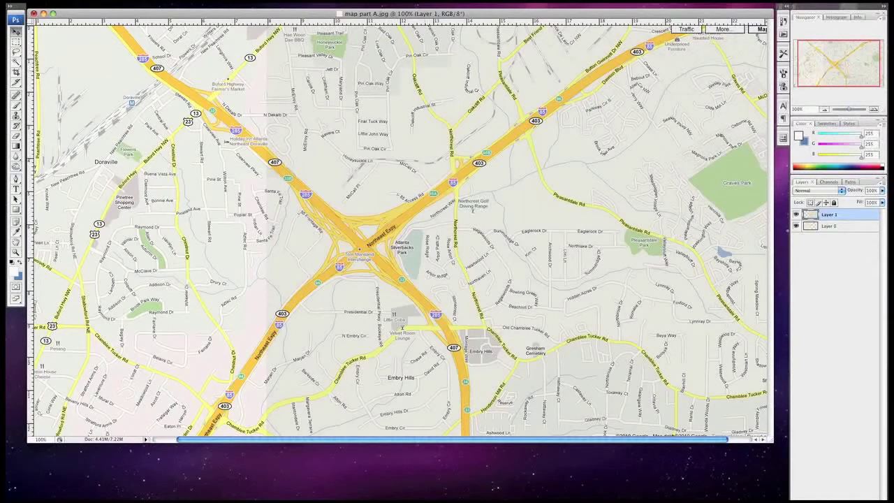
Step: Shift the map window slightly and shorten the Layers palette so that its lower edge with the layer controls fits on screen
left_click_drag(482, 13, 484, 15)
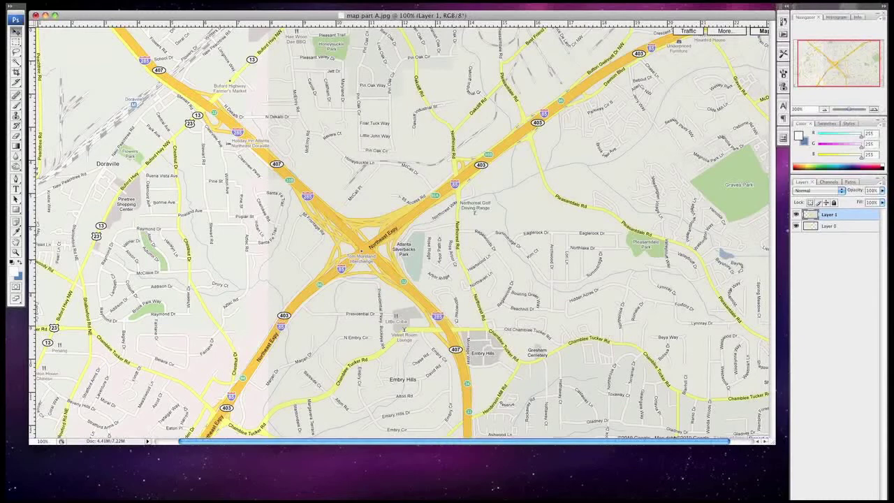
left_click_drag(884, 500, 884, 309)
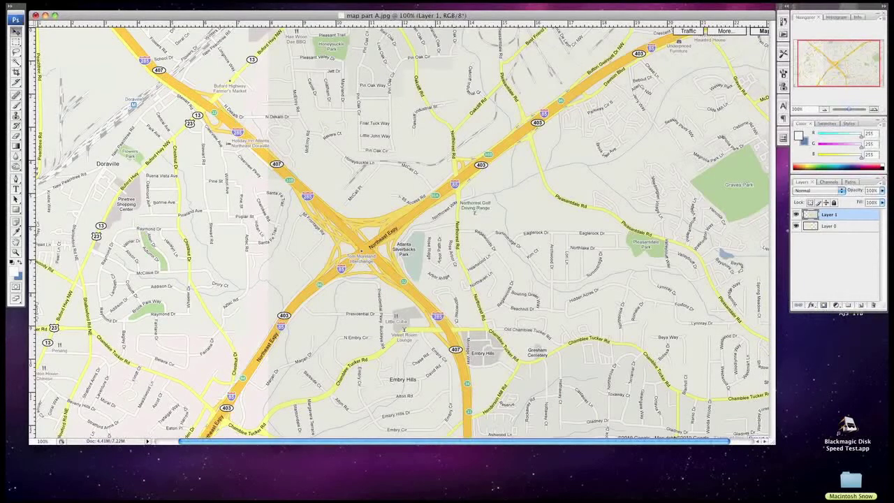
Step: Hide and reshow Layer 1 to check how far it overlaps Layer 0, and add a layer mask to Layer 1
left_click(796, 215)
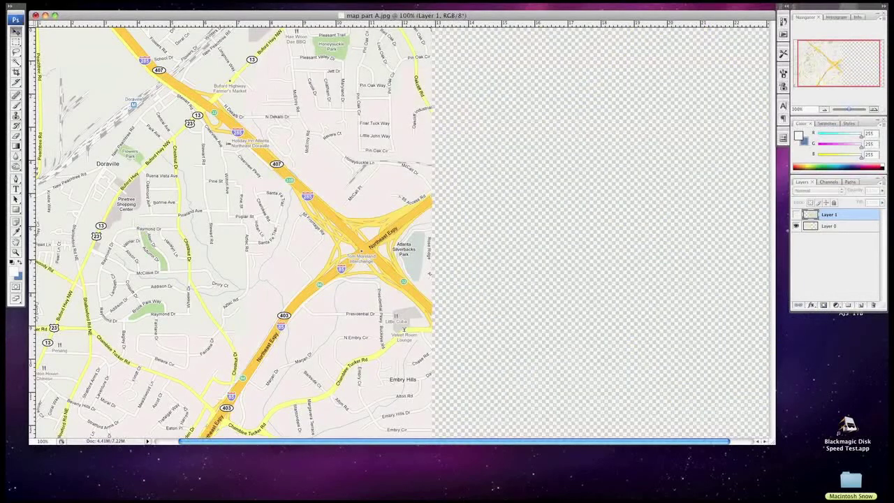
left_click(796, 214)
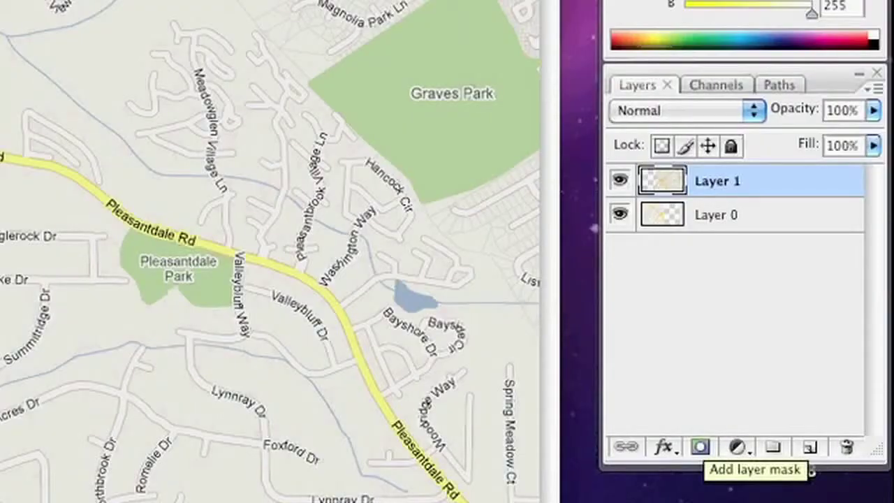
left_click(701, 447)
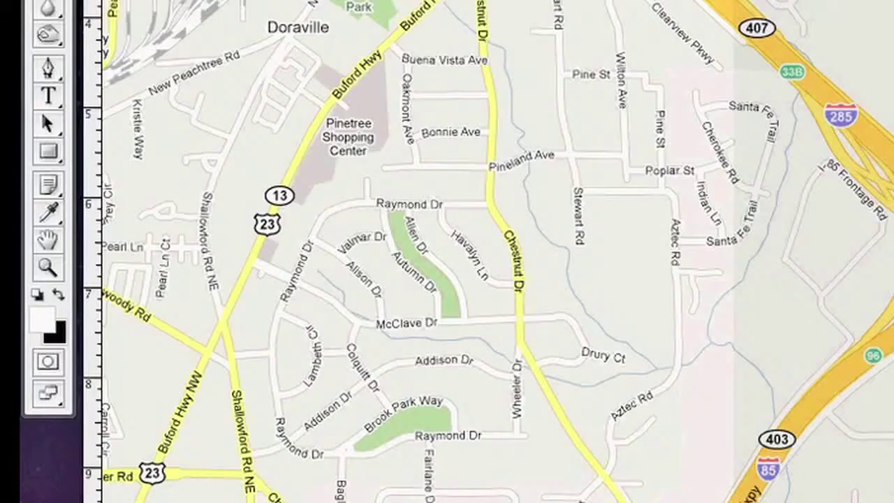
Step: Make black (000000) the foreground color for working on the layer mask
key("x")
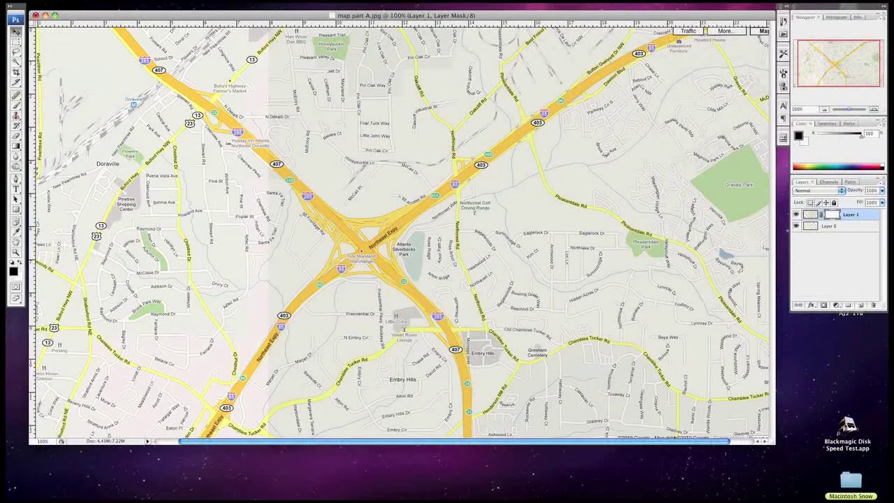
left_click(13, 271)
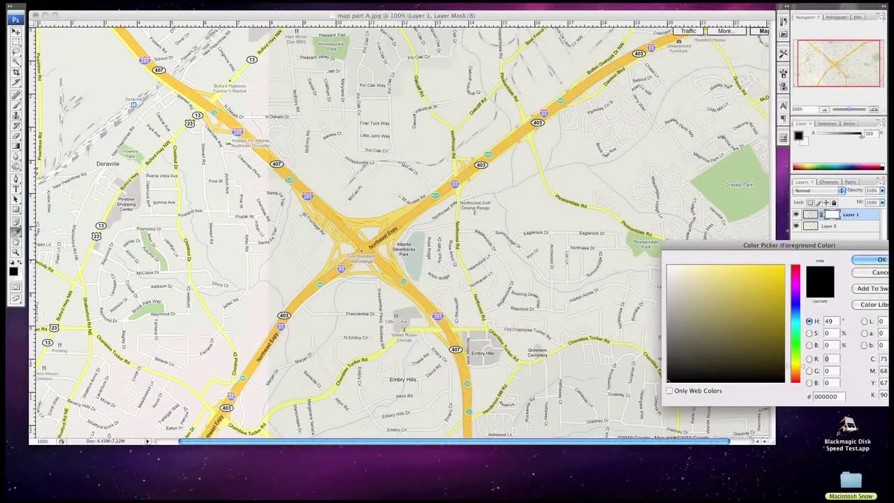
left_click_drag(789, 245, 626, 244)
left_click(727, 258)
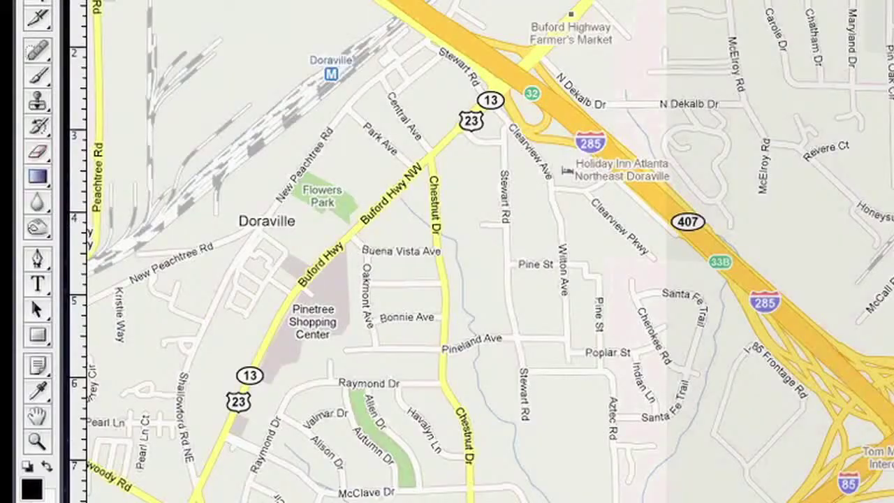
Step: Draw a horizontal black-to-white gradient on Layer 1's mask across the overlap, from Santa Fe Trail to just above Atlanta Silverbacks Park
left_click(16, 146)
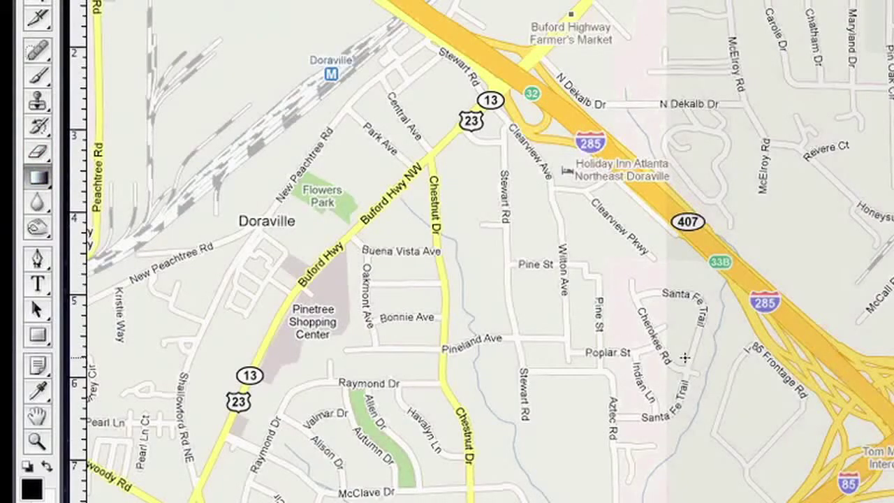
left_click_drag(685, 357, 893, 356)
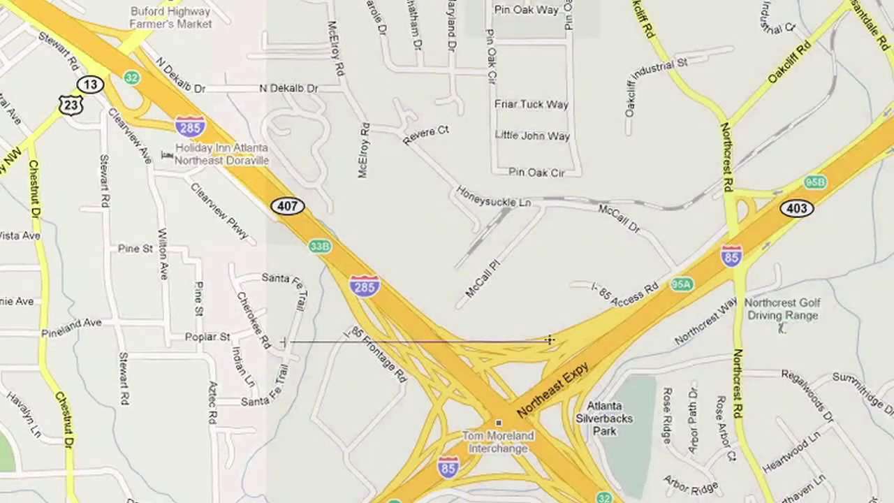
left_click_drag(550, 340, 649, 342)
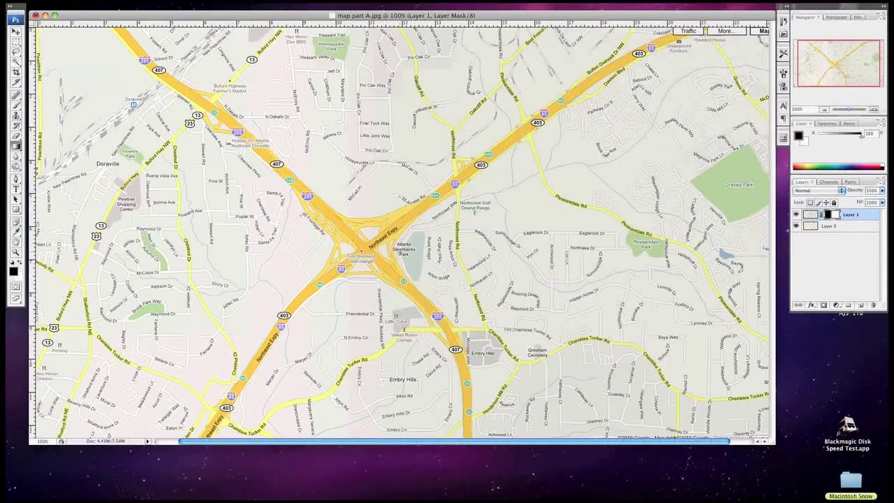
scroll(397, 250, "down", 4)
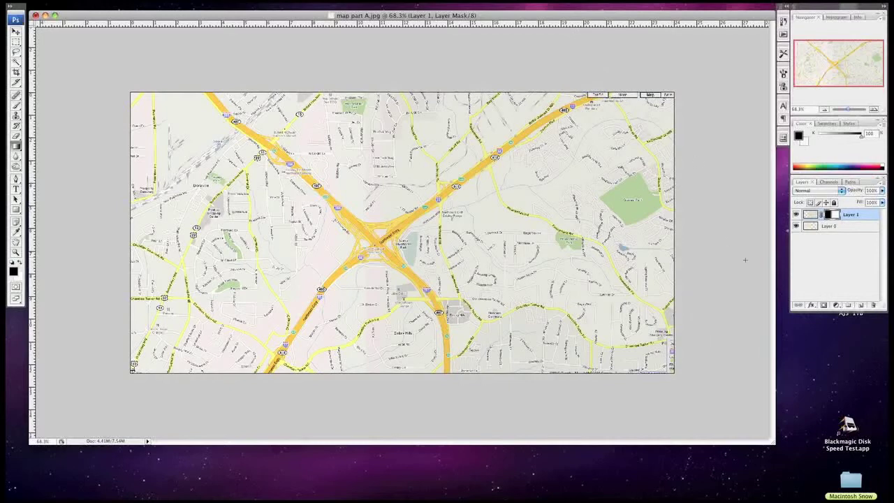
Step: Brighten the Layer 1 map image, not its mask, with Levels by setting the white input level to 243
left_click(811, 215)
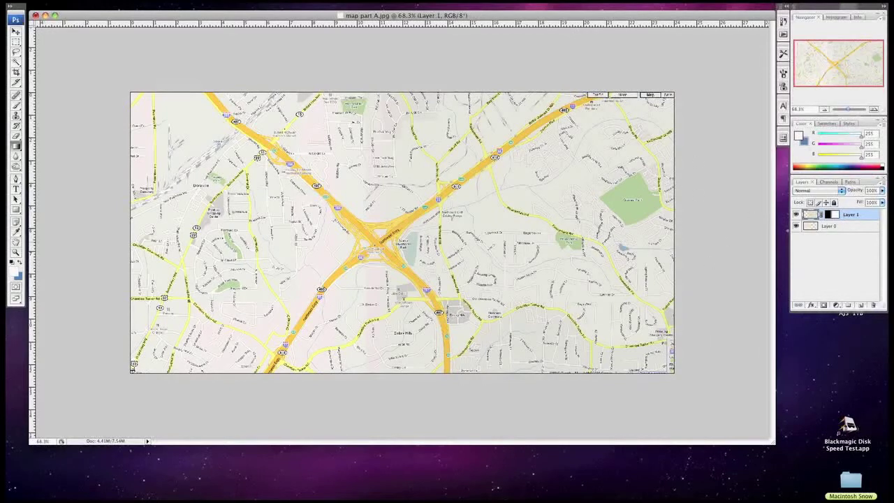
key("super+l")
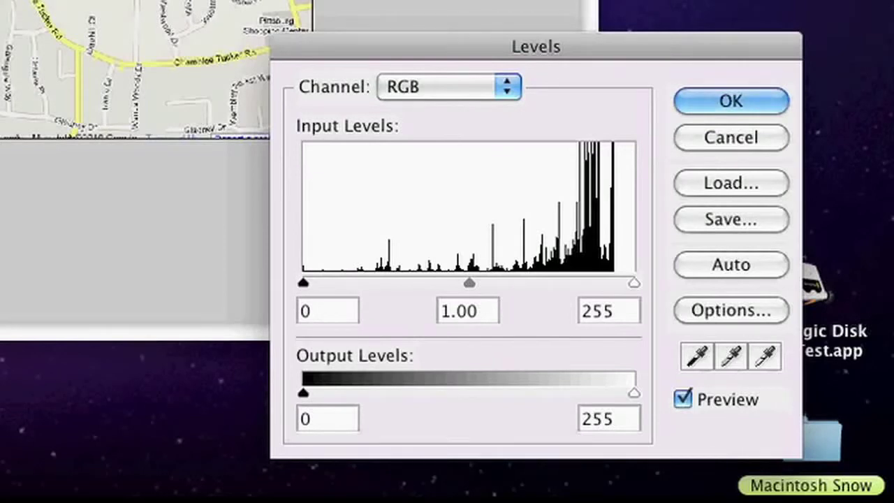
left_click_drag(634, 282, 618, 282)
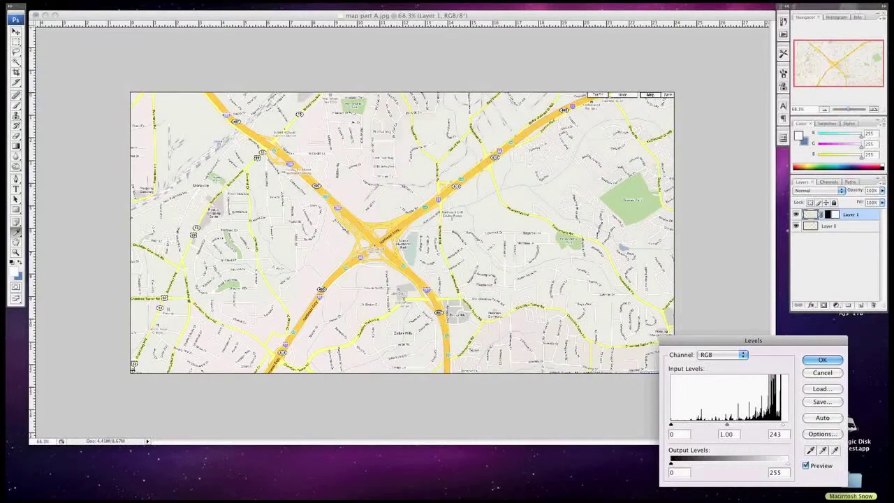
key("Return")
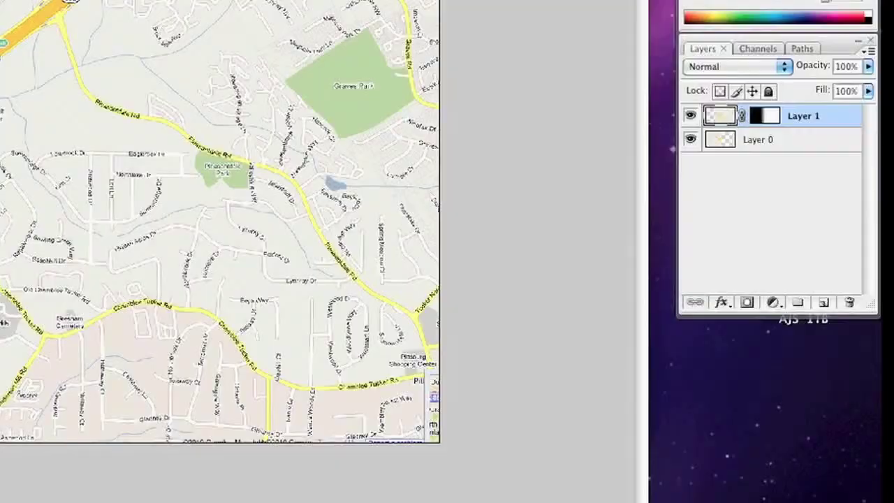
Step: Flatten the image and save it as the JPEG "map part merged.jpg" with quality 12 (Maximum) and the Baseline ("Standard") format
left_click(883, 182)
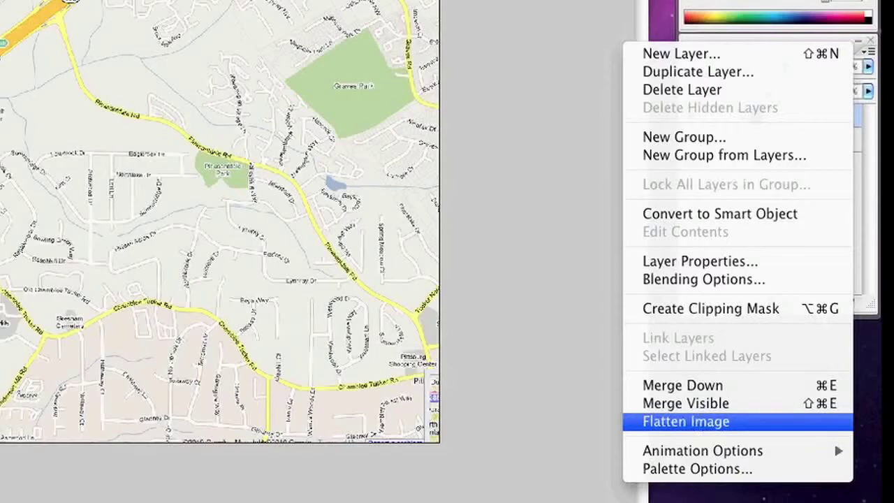
left_click(834, 423)
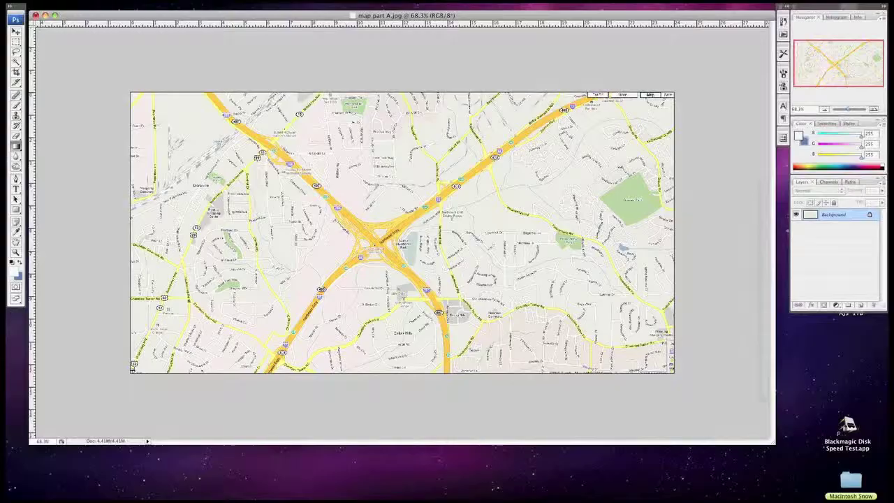
left_click(79, 2)
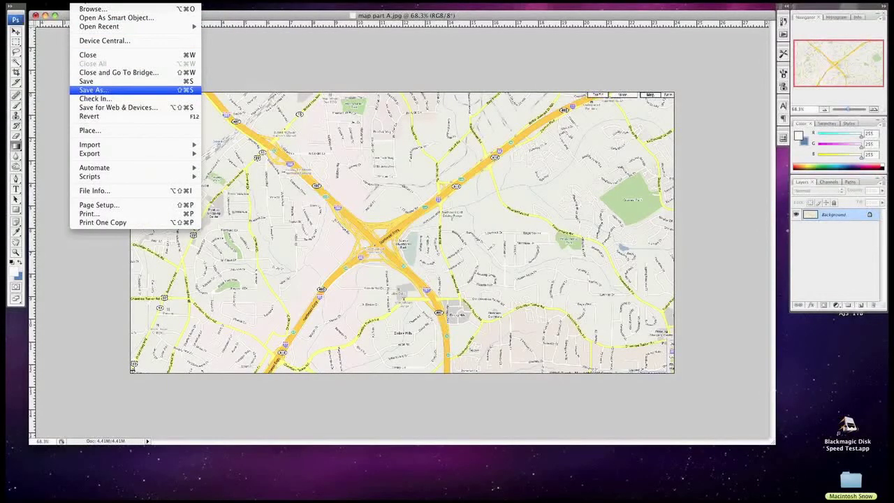
left_click(93, 89)
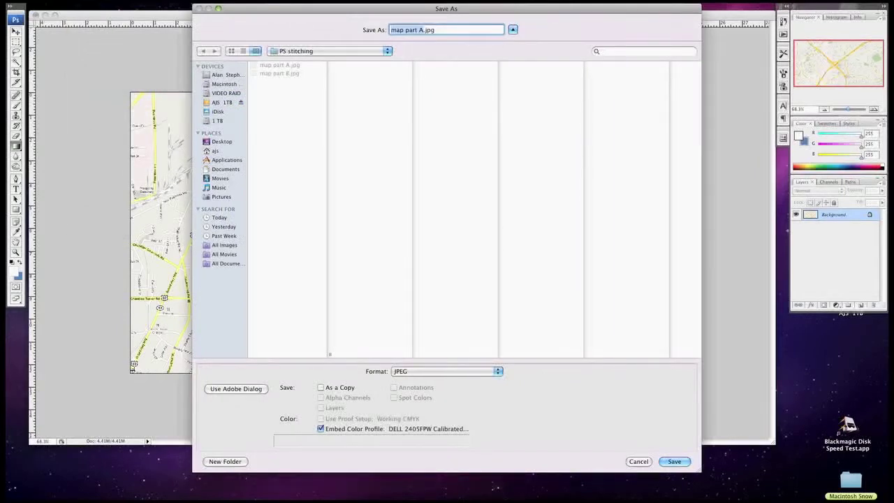
key("Right")
key("BackSpace")
type("merged")
key("Return")
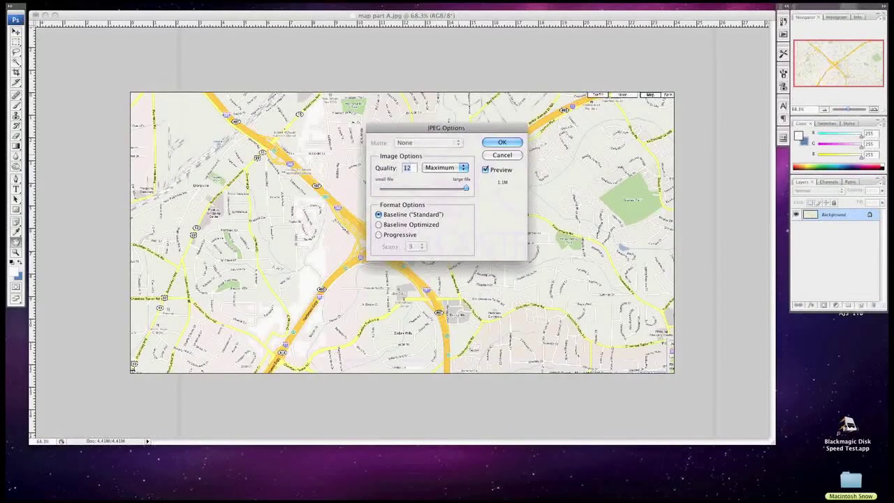
key("Return")
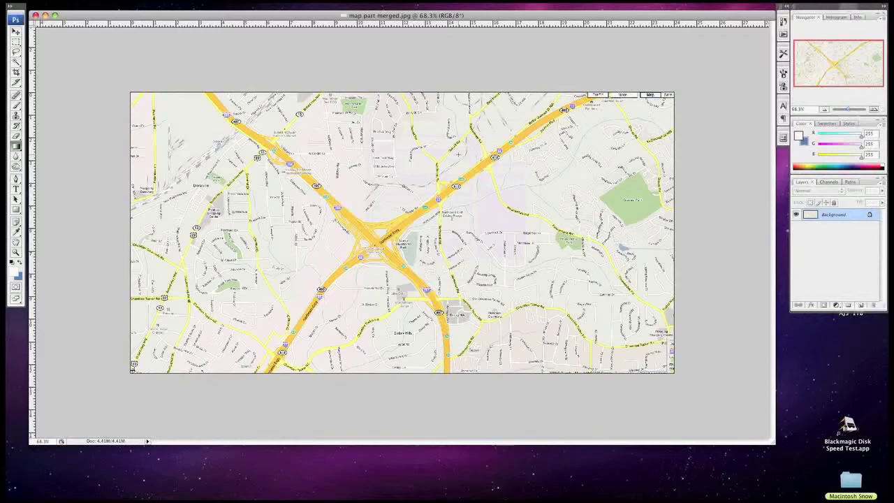